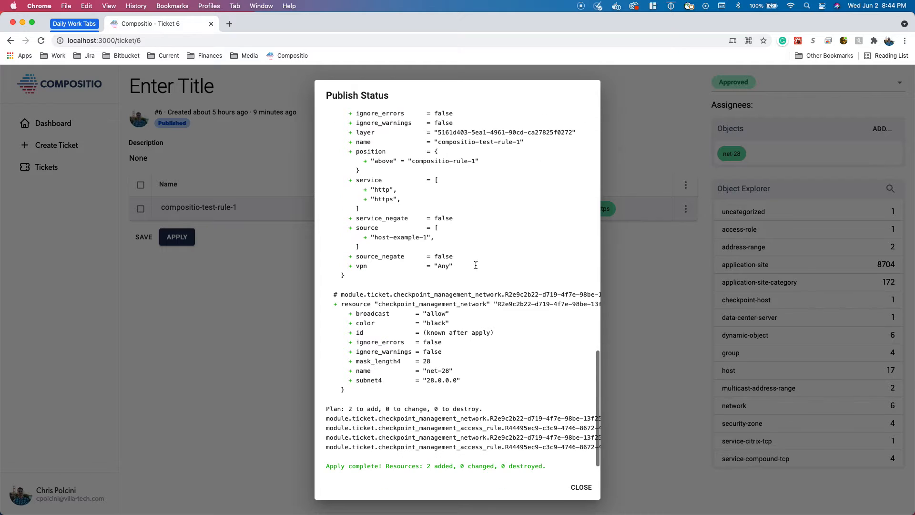
- Highlight the plan summary line in the publish status output
{"action": "left_click_drag", "start_coordinate": [325, 408], "coordinate": [481, 409]}
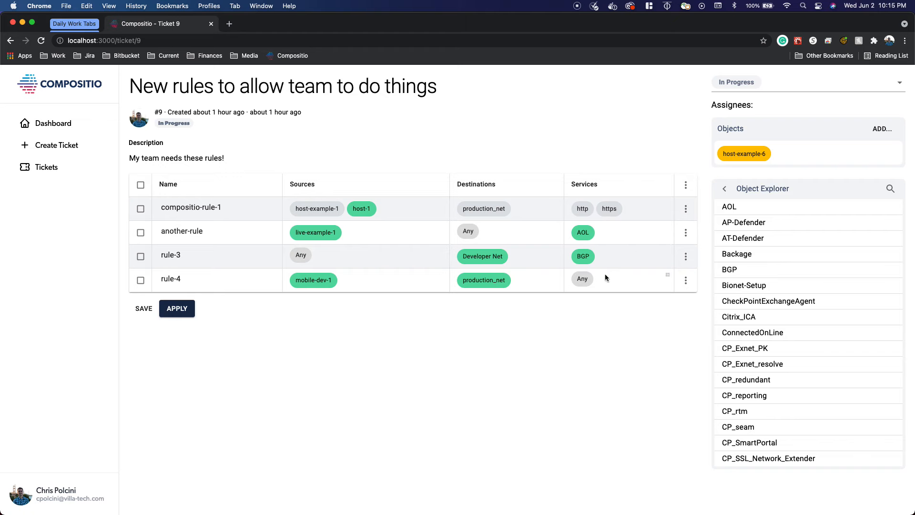
- Move the AOL service chip into rule-4's services and drag Citrix_ICA onto rule-4's services
{"action": "mouse_move", "coordinate": [584, 237]}
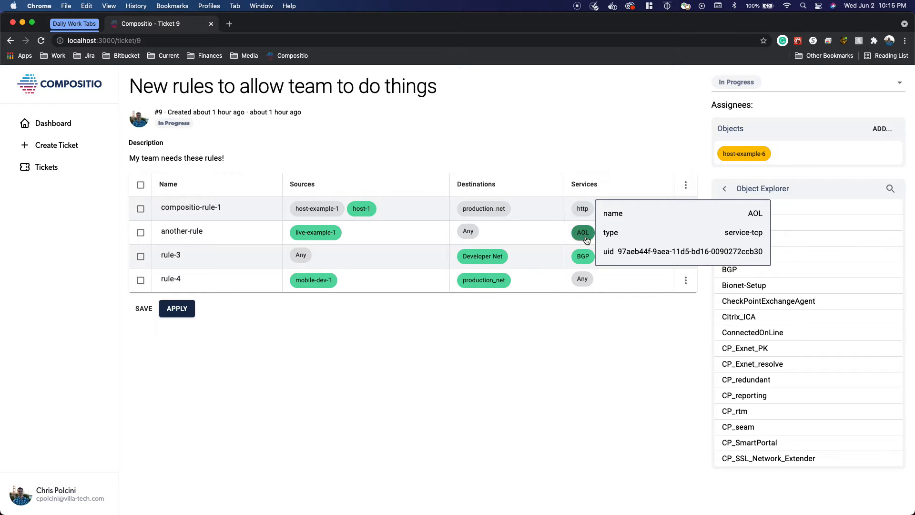
{"action": "left_click_drag", "start_coordinate": [587, 240], "coordinate": [616, 276]}
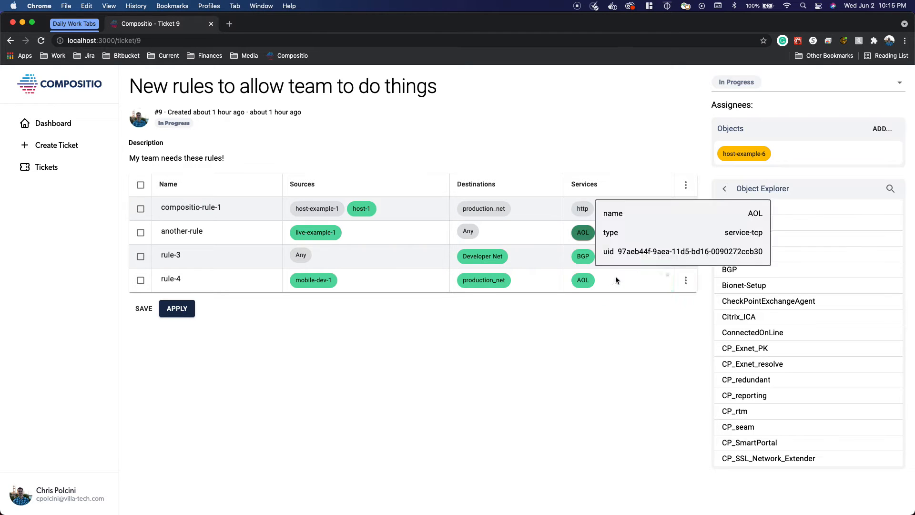
{"action": "left_click_drag", "start_coordinate": [740, 318], "coordinate": [617, 281]}
{"action": "left_click", "coordinate": [686, 184]}
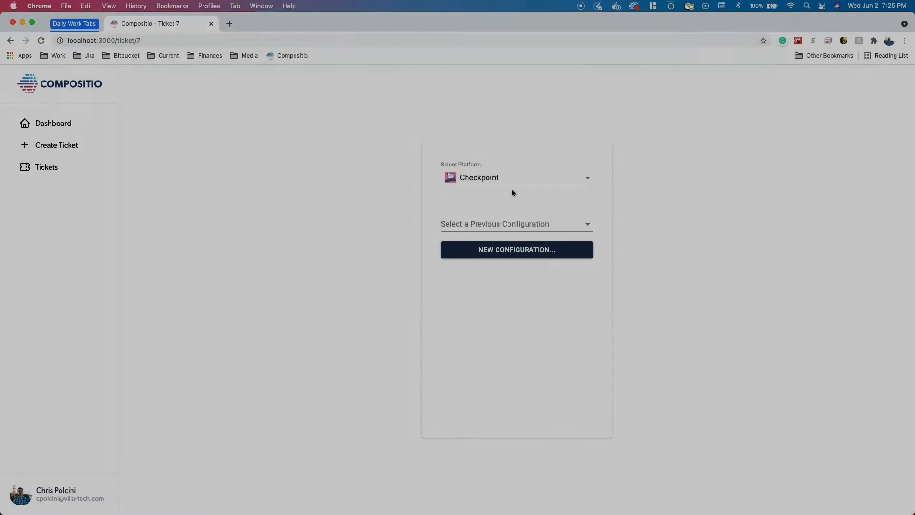
- Select Checkpoint as the ticket's platform
{"action": "left_click", "coordinate": [519, 184]}
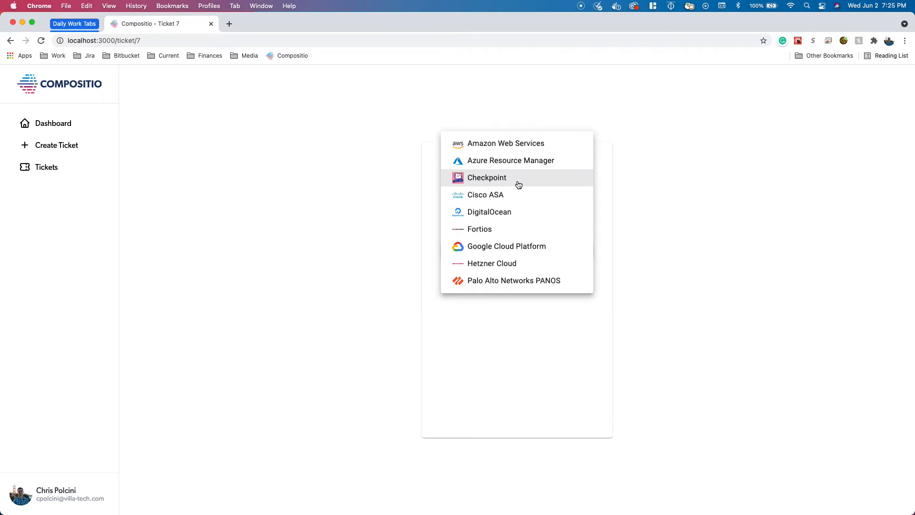
{"action": "left_click", "coordinate": [552, 182]}
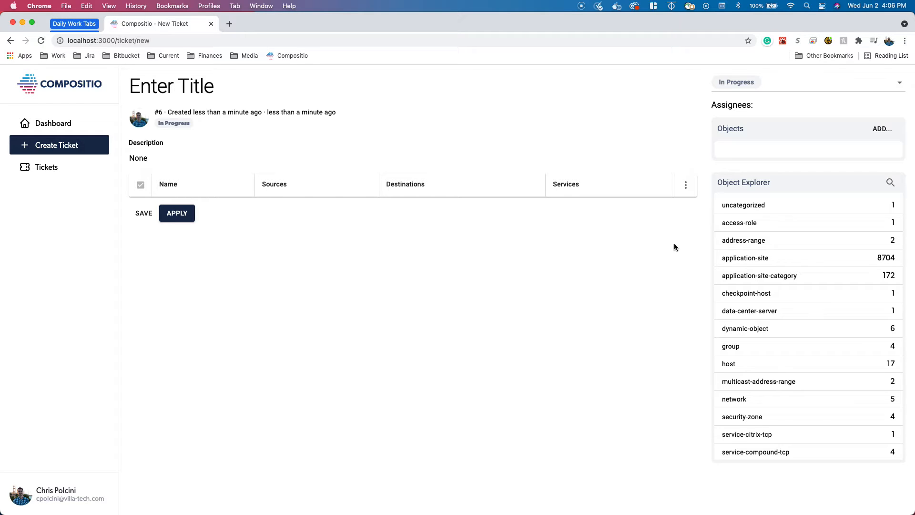
- Add a new rule to the ticket
{"action": "left_click", "coordinate": [685, 185]}
{"action": "left_click", "coordinate": [687, 186]}
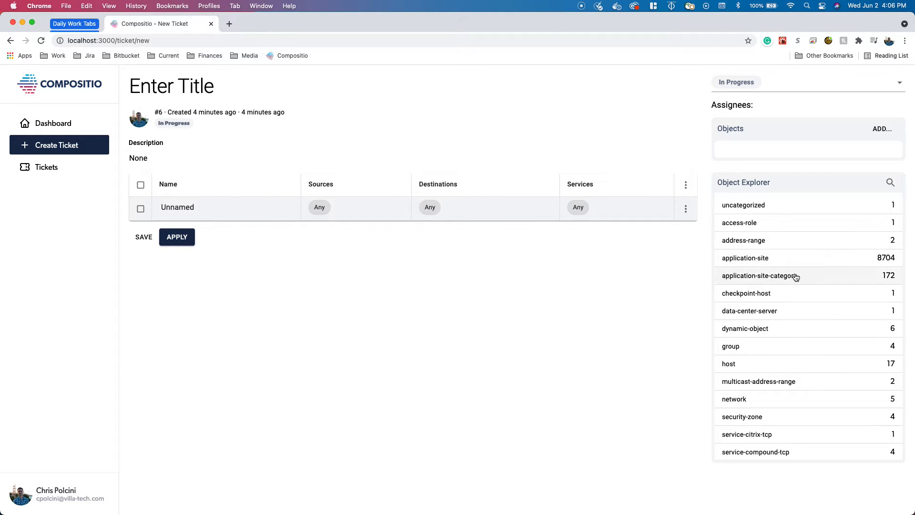
- Filter the object explorer for dev and add host mobile-dev-1 as the rule's source
{"action": "left_click", "coordinate": [895, 184]}
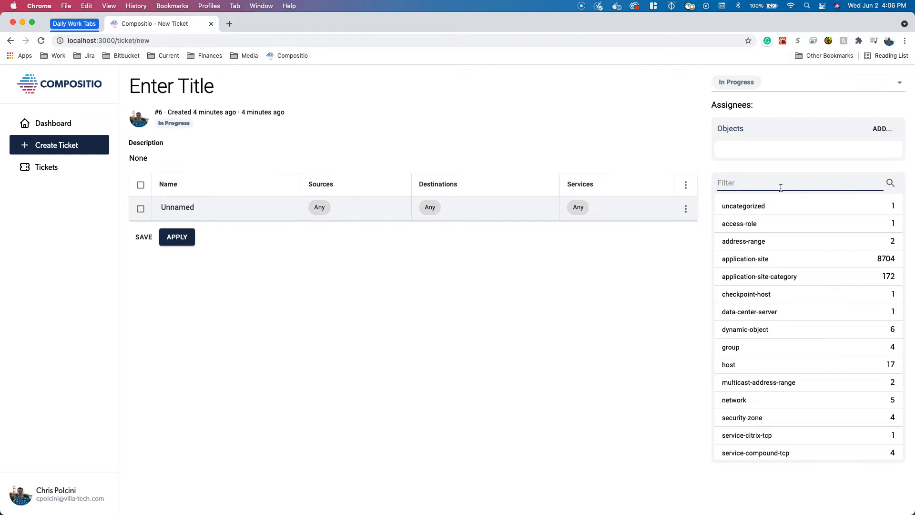
{"action": "type", "text": "dev"}
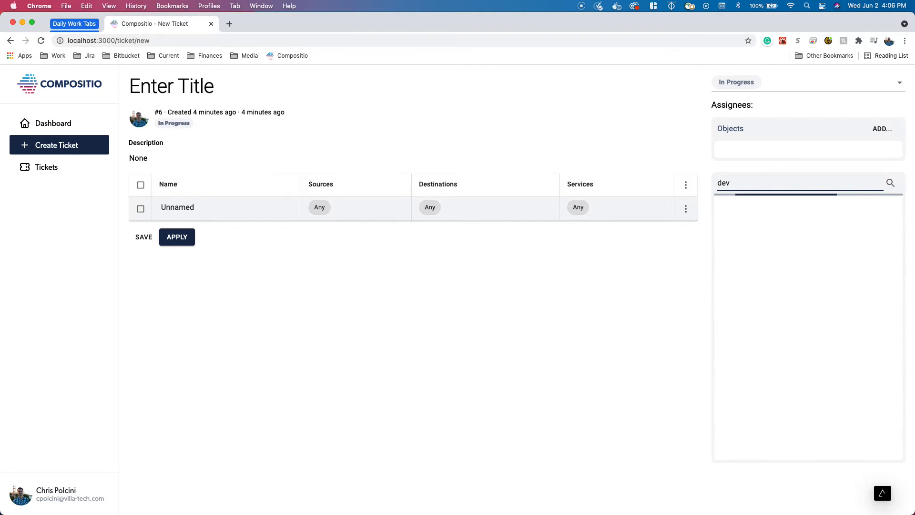
{"action": "left_click", "coordinate": [742, 240]}
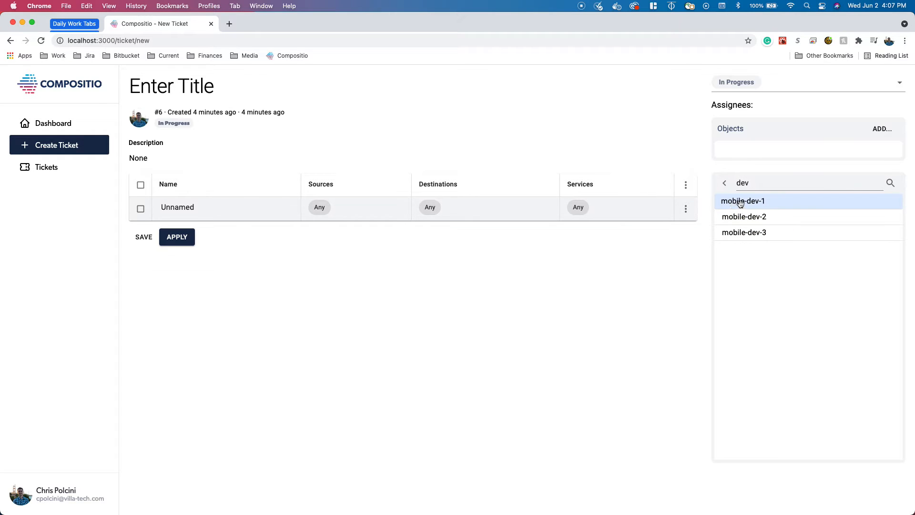
{"action": "left_click_drag", "start_coordinate": [740, 203], "coordinate": [340, 209]}
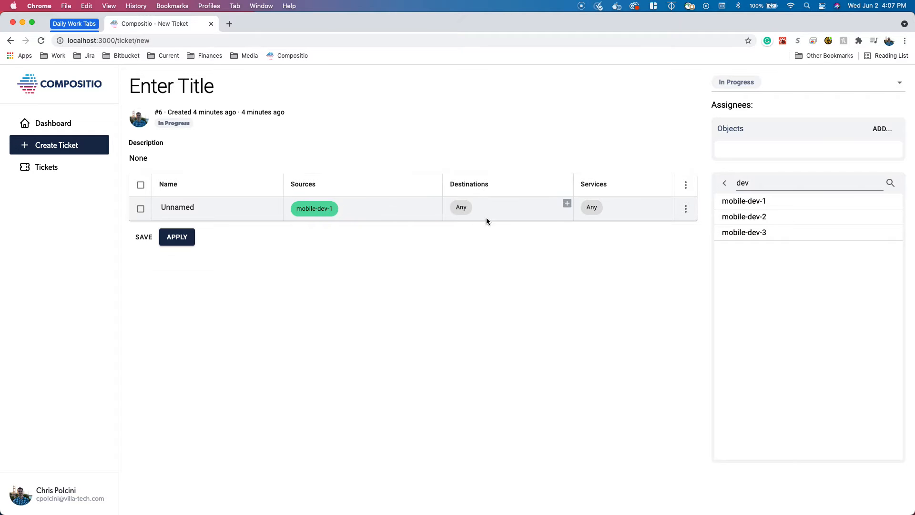
- Add the Developer Net network as the rule's destination
{"action": "left_click", "coordinate": [724, 184]}
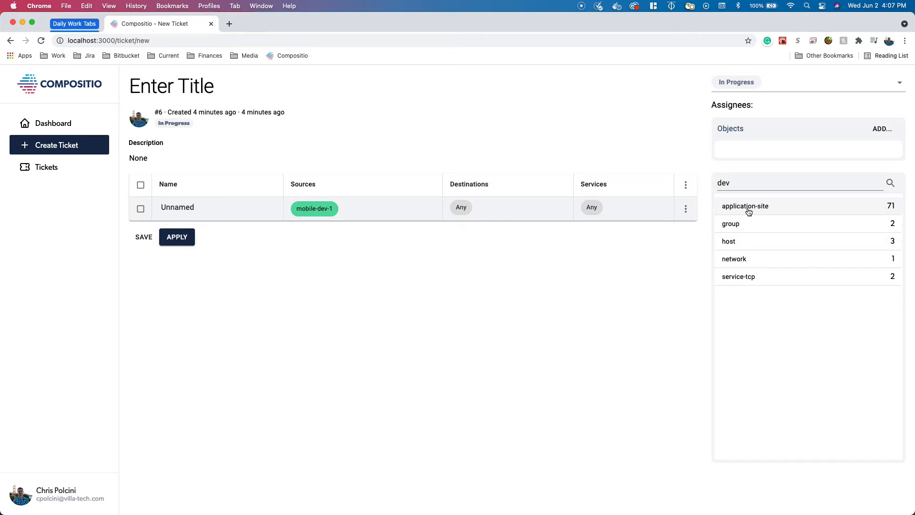
{"action": "left_click", "coordinate": [734, 259]}
{"action": "left_click_drag", "start_coordinate": [745, 213], "coordinate": [515, 204]}
- Open the rule's configuration and set its action to Accept
{"action": "left_click", "coordinate": [685, 208]}
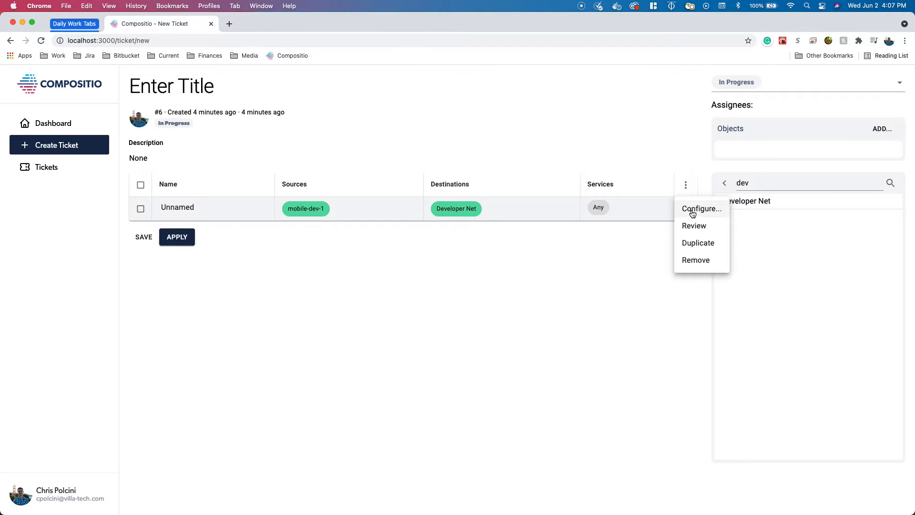
{"action": "left_click", "coordinate": [694, 210]}
{"action": "left_click", "coordinate": [317, 213]}
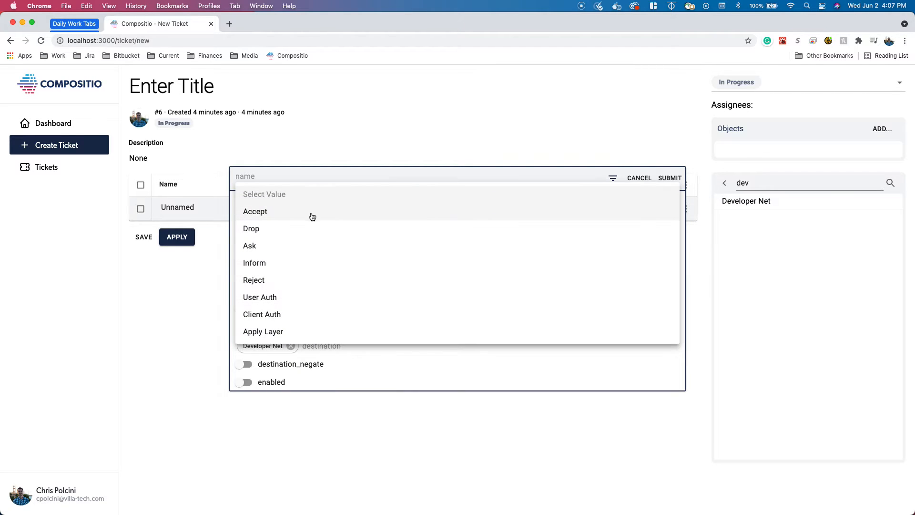
{"action": "left_click", "coordinate": [284, 217]}
- Set the rule's layer to Domain-1-Network
{"action": "scroll", "coordinate": [348, 347], "scroll_direction": "down", "scroll_amount": 1}
{"action": "scroll", "coordinate": [348, 347], "scroll_direction": "down", "scroll_amount": 5}
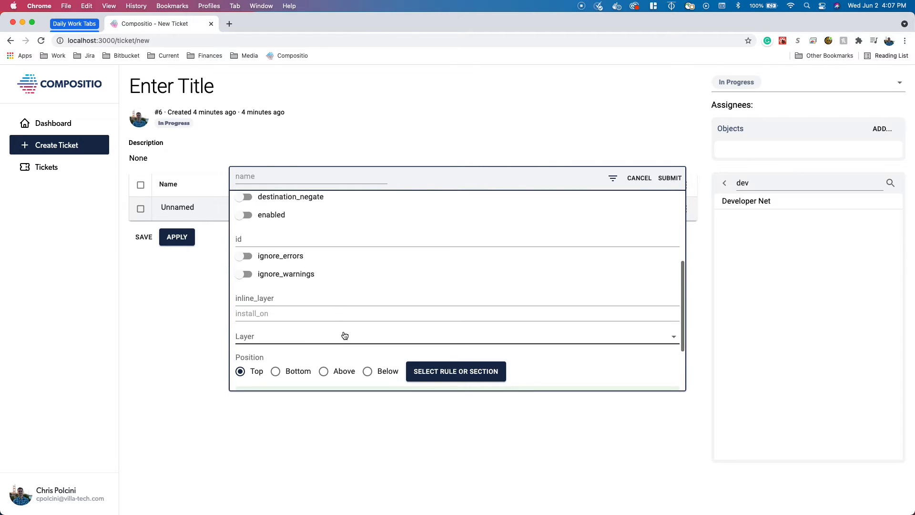
{"action": "left_click", "coordinate": [330, 336]}
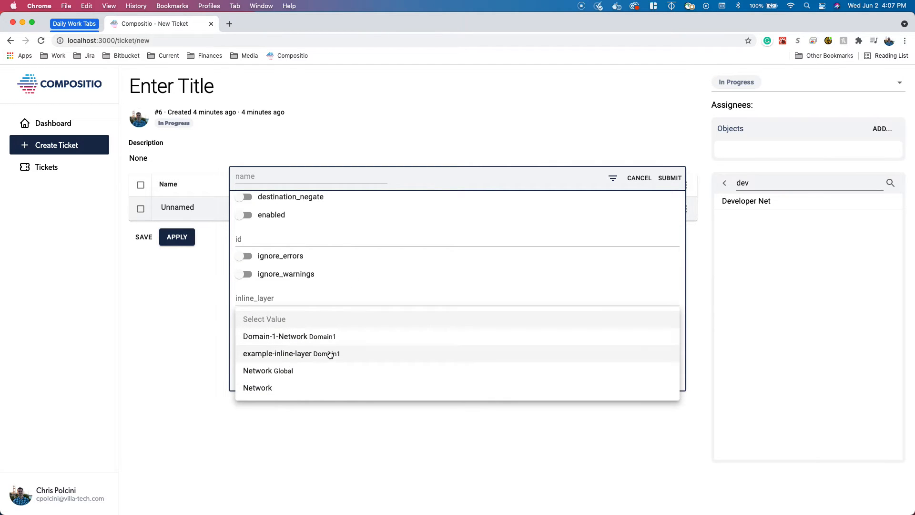
{"action": "left_click", "coordinate": [332, 337]}
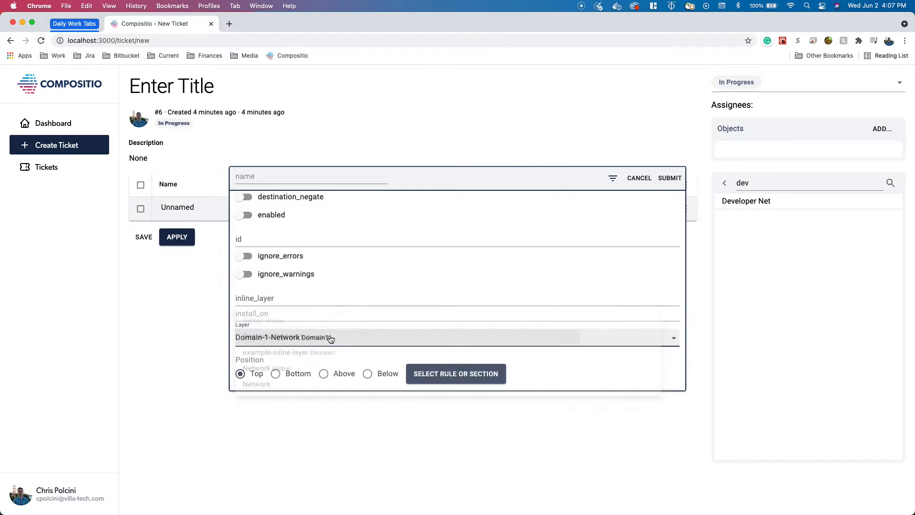
- Set the rule's position to Above and confirm a rule in the rule selection dialog
{"action": "left_click", "coordinate": [349, 373]}
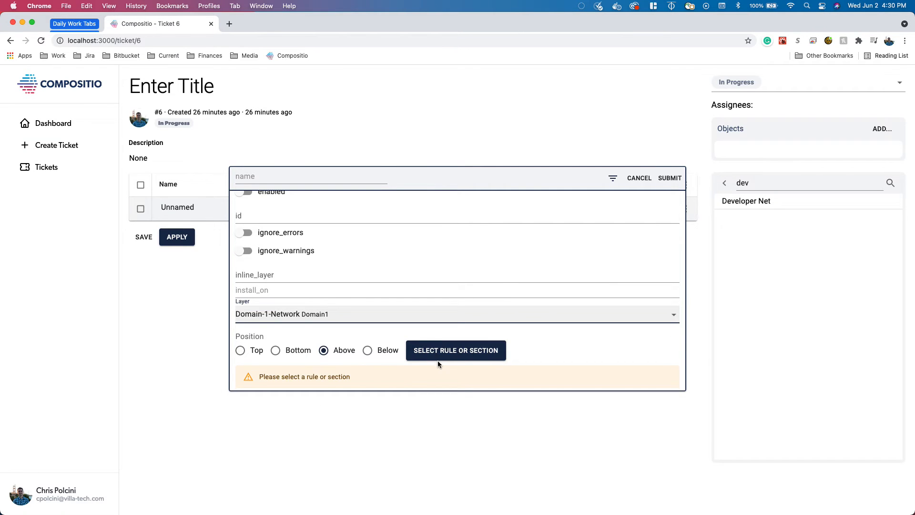
{"action": "left_click", "coordinate": [442, 354]}
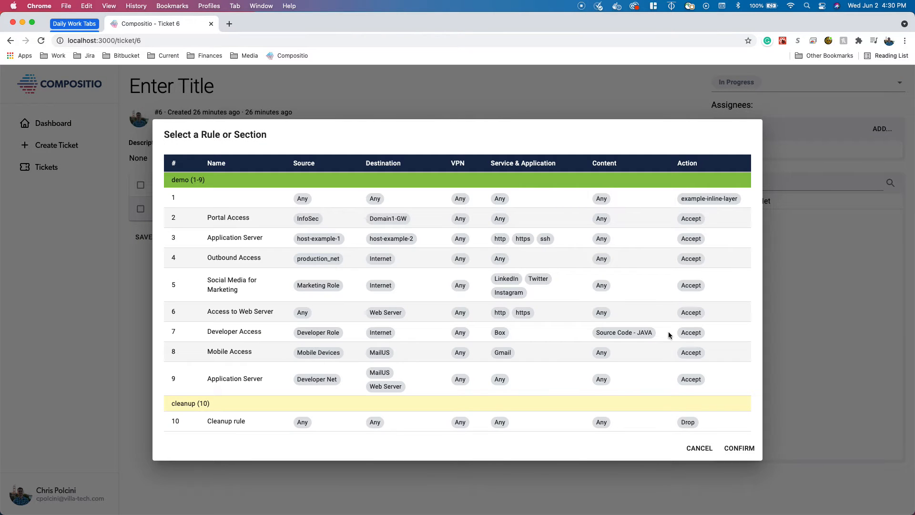
{"action": "left_click", "coordinate": [738, 449]}
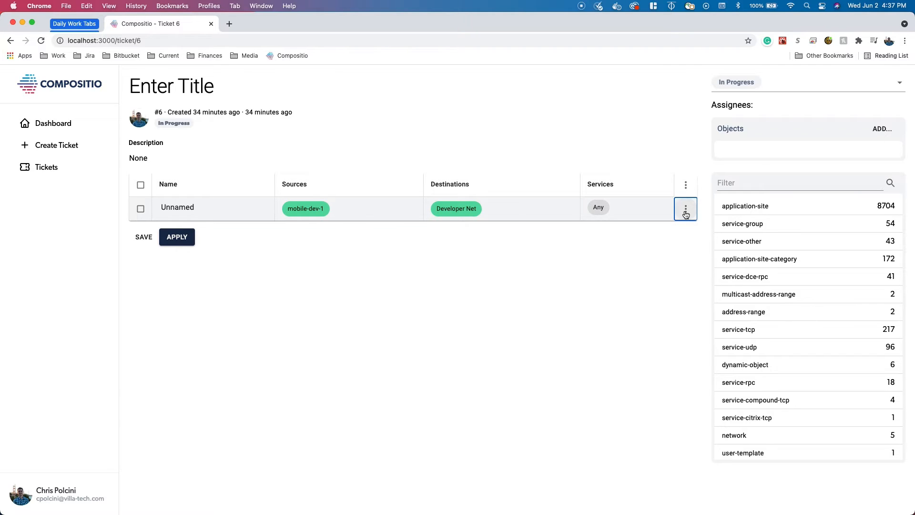
- Duplicate the rule
{"action": "left_click", "coordinate": [686, 210]}
{"action": "left_click", "coordinate": [694, 244]}
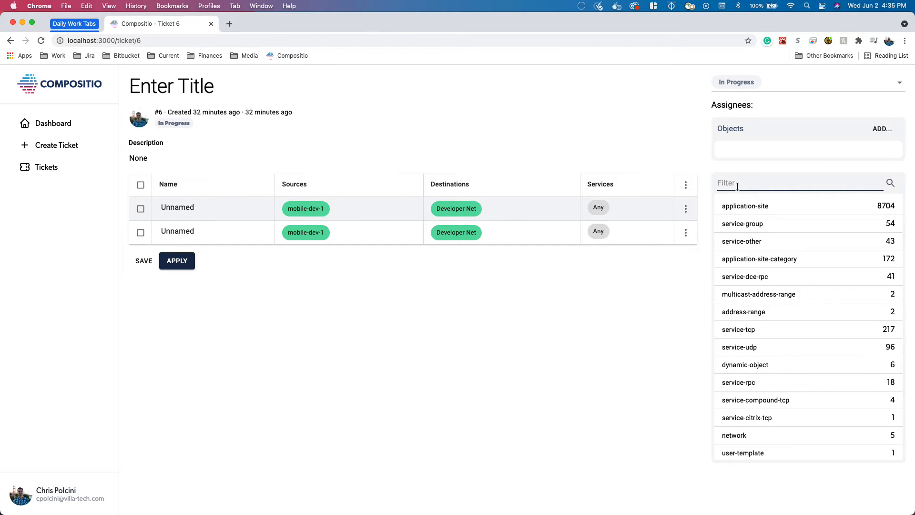
- Filter the object explorer for http and drag the matching services into the rules' services
{"action": "type", "text": "http"}
{"action": "left_click_drag", "start_coordinate": [730, 232], "coordinate": [608, 214]}
{"action": "left_click_drag", "start_coordinate": [728, 280], "coordinate": [627, 211]}
- Filter the object explorer for dev and drag the matching objects into the rules
{"action": "mouse_move", "coordinate": [591, 236]}
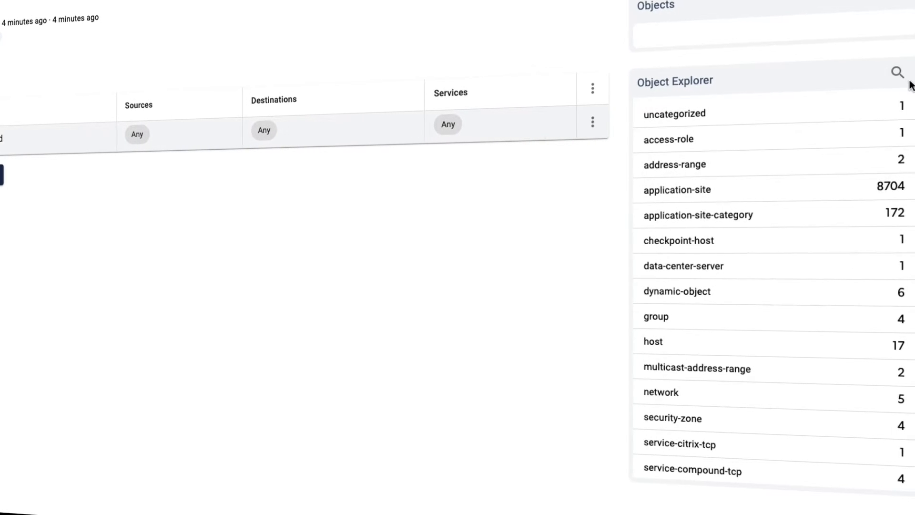
{"action": "left_click", "coordinate": [896, 73]}
{"action": "type", "text": "dev"}
{"action": "left_click_drag", "start_coordinate": [644, 246], "coordinate": [439, 237]}
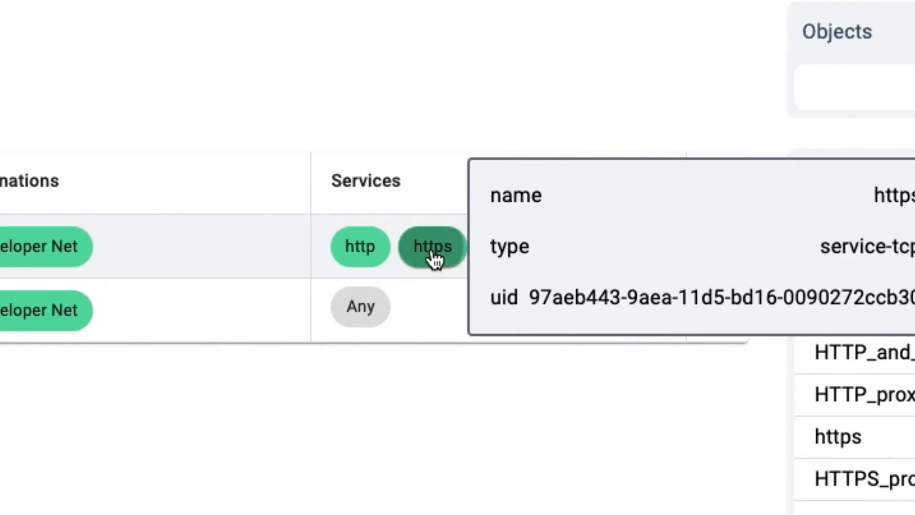
{"action": "left_click_drag", "start_coordinate": [433, 255], "coordinate": [414, 302]}
{"action": "left_click_drag", "start_coordinate": [461, 320], "coordinate": [553, 260]}
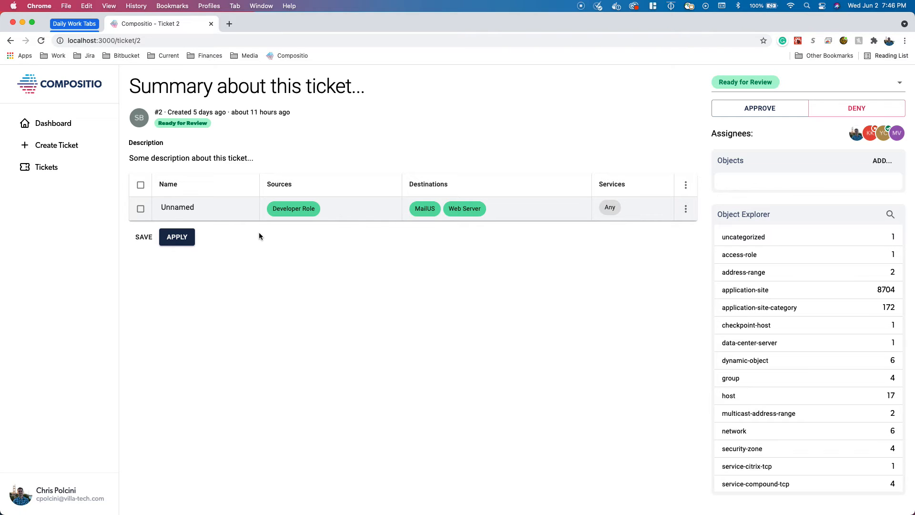
- Open the review for the rule and turn on Show Merge Results
{"action": "mouse_move", "coordinate": [360, 218]}
{"action": "left_click", "coordinate": [685, 210]}
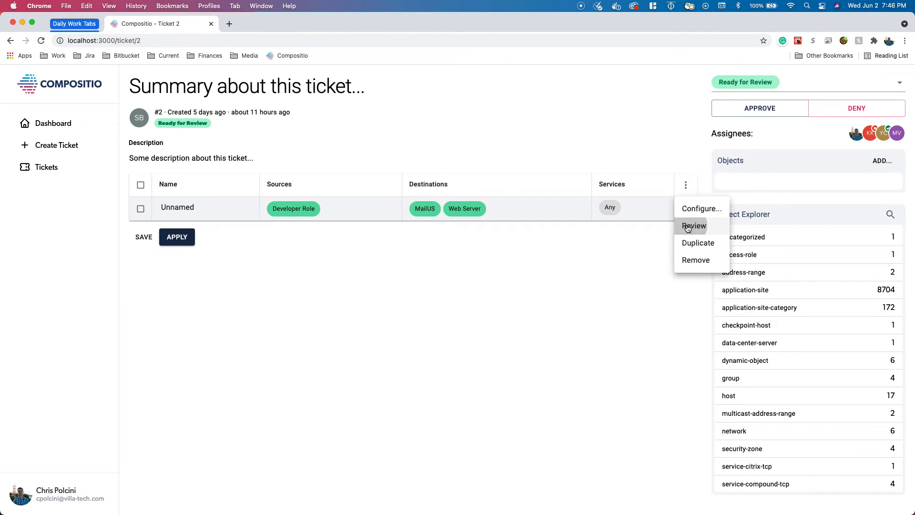
{"action": "left_click", "coordinate": [687, 227]}
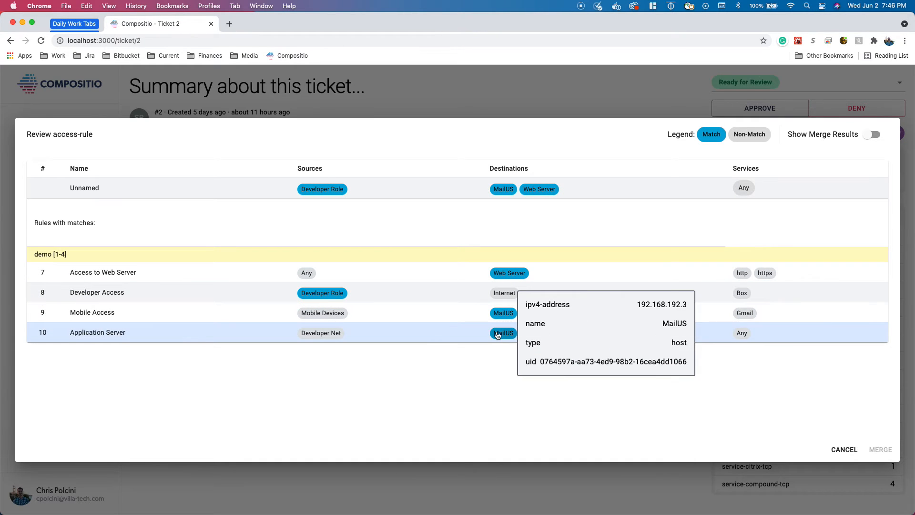
{"action": "mouse_move", "coordinate": [530, 191]}
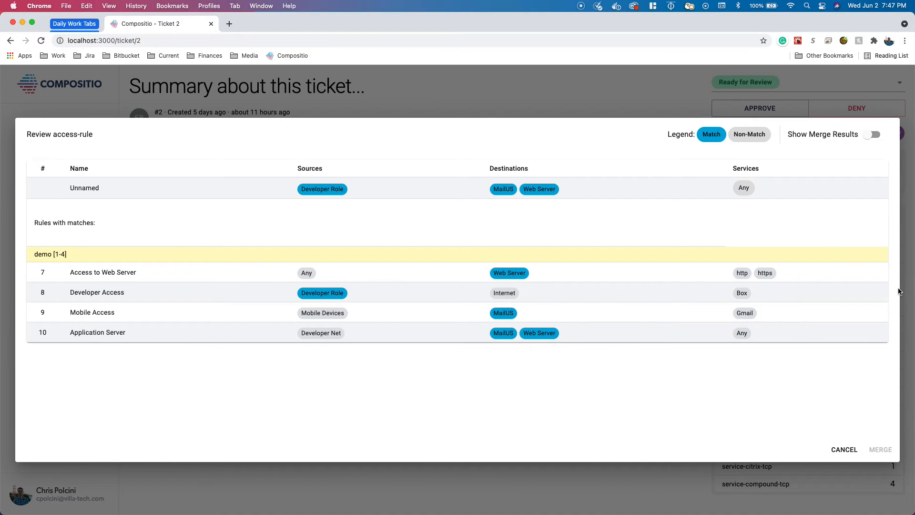
{"action": "left_click", "coordinate": [871, 135]}
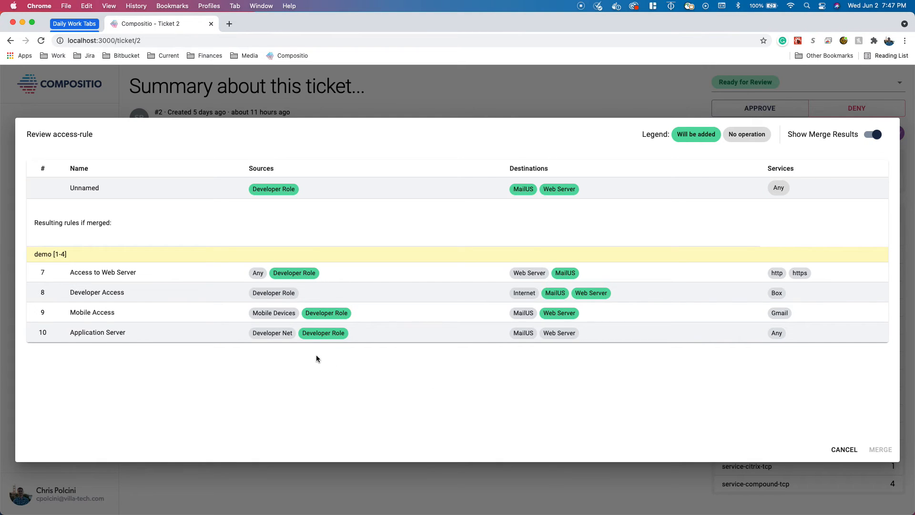
- Select the Application Server rule and merge the new rule into it
{"action": "mouse_move", "coordinate": [313, 339]}
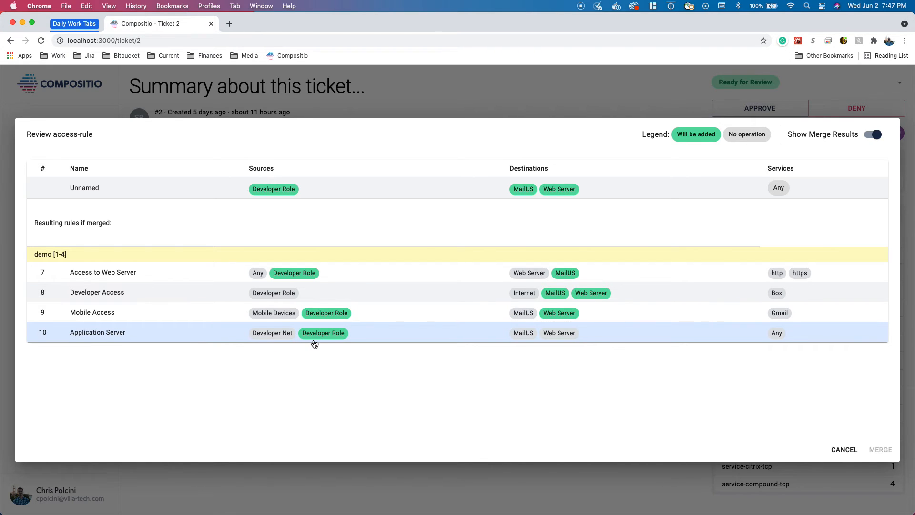
{"action": "left_click", "coordinate": [707, 340]}
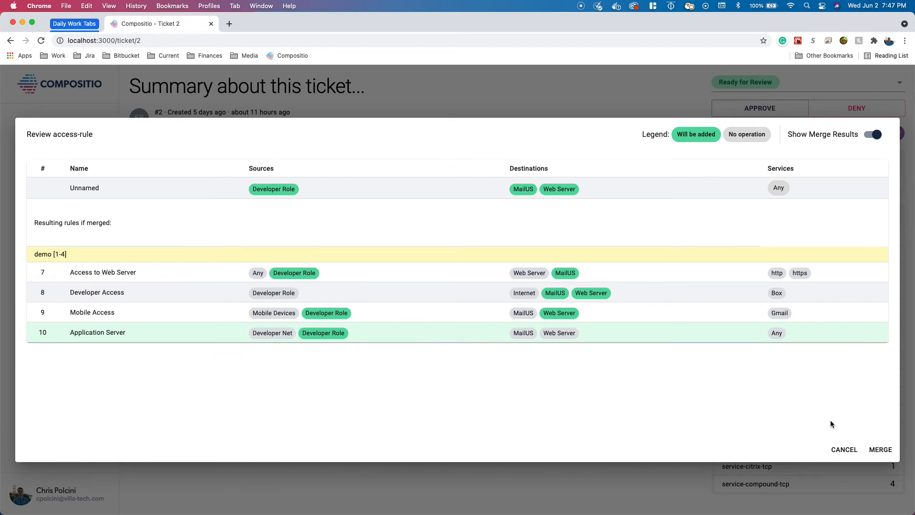
{"action": "left_click", "coordinate": [880, 450]}
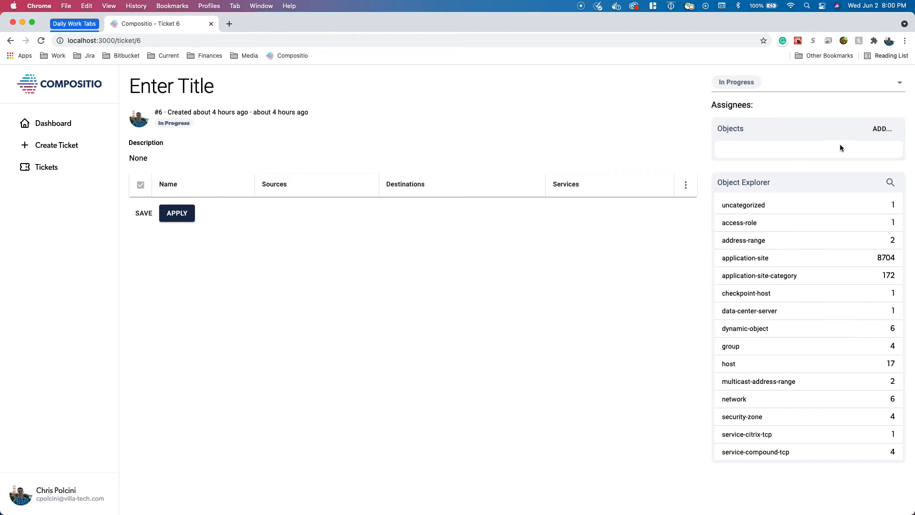
- Add a new host object named compositio-host-new with IPv4 address 10.0.0.0 to the ticket
{"action": "left_click", "coordinate": [881, 129]}
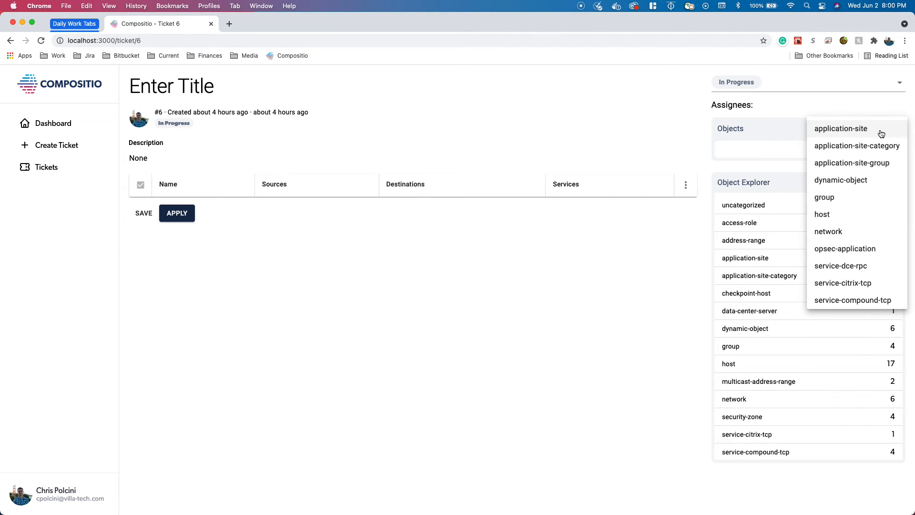
{"action": "left_click", "coordinate": [842, 216]}
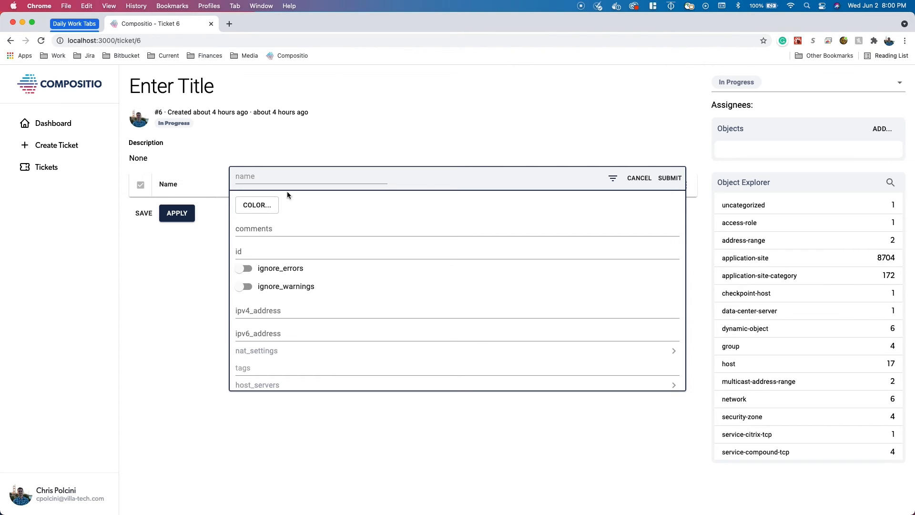
{"action": "left_click", "coordinate": [277, 179]}
{"action": "type", "text": "io-host-new"}
{"action": "left_click", "coordinate": [256, 307]}
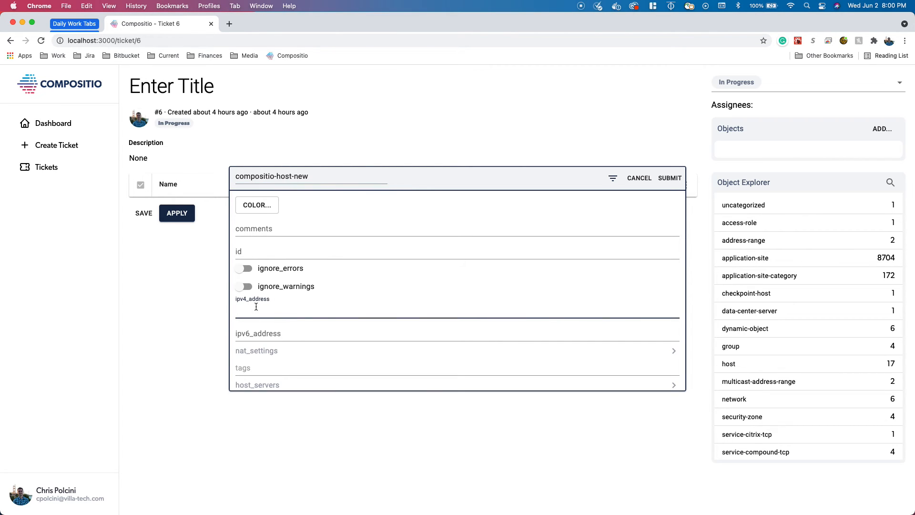
{"action": "type", "text": "10.0.0.0"}
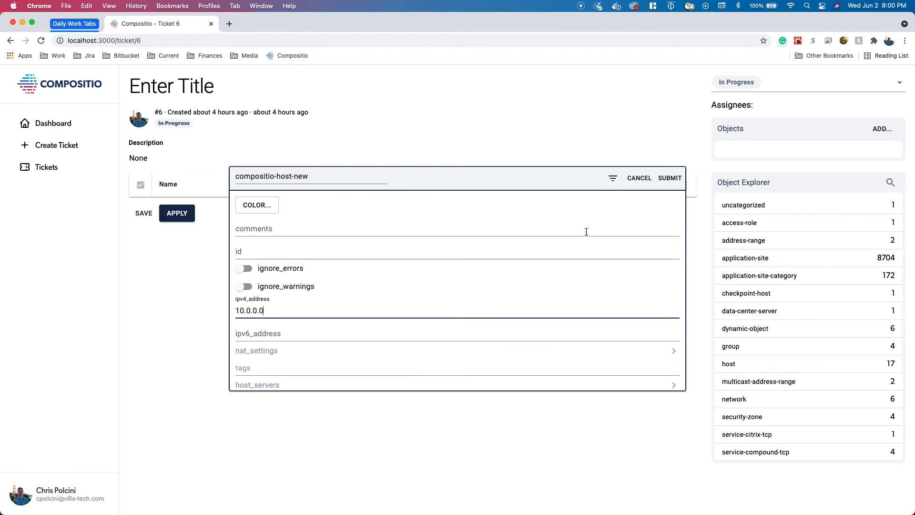
{"action": "left_click", "coordinate": [669, 177]}
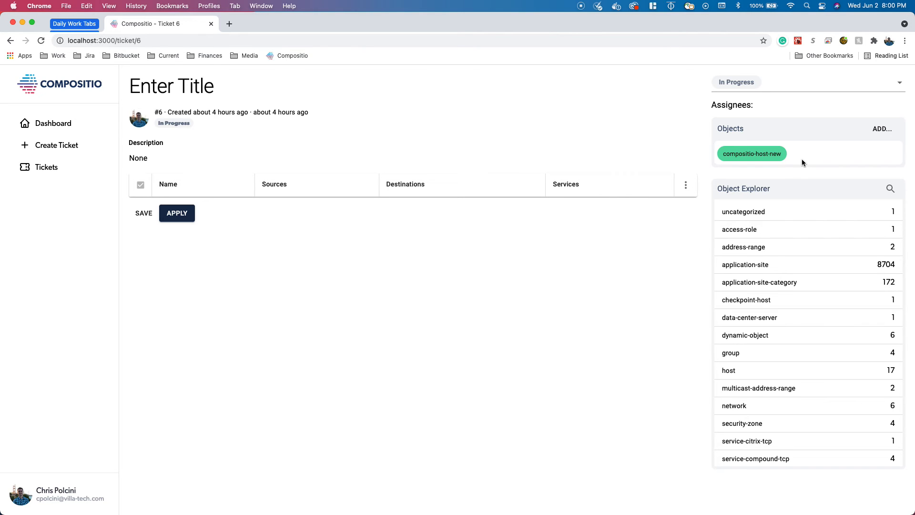
{"action": "mouse_move", "coordinate": [782, 163]}
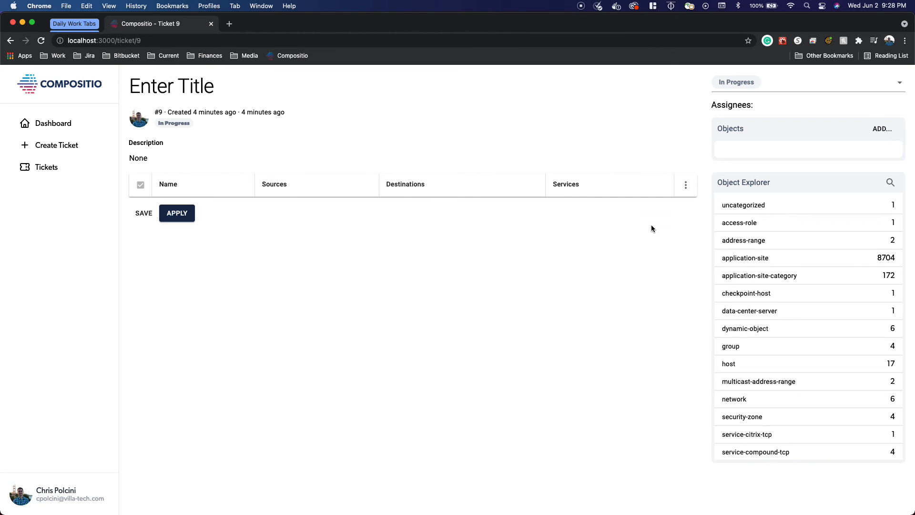
- Import the existing rule compositio-rule-1 from the Domain-1-Network layer into the ticket
{"action": "left_click", "coordinate": [686, 185]}
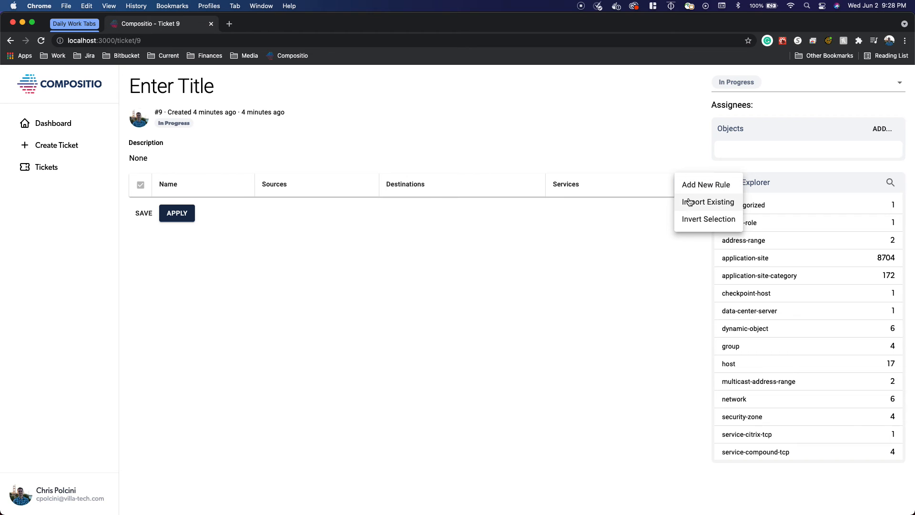
{"action": "left_click", "coordinate": [690, 204]}
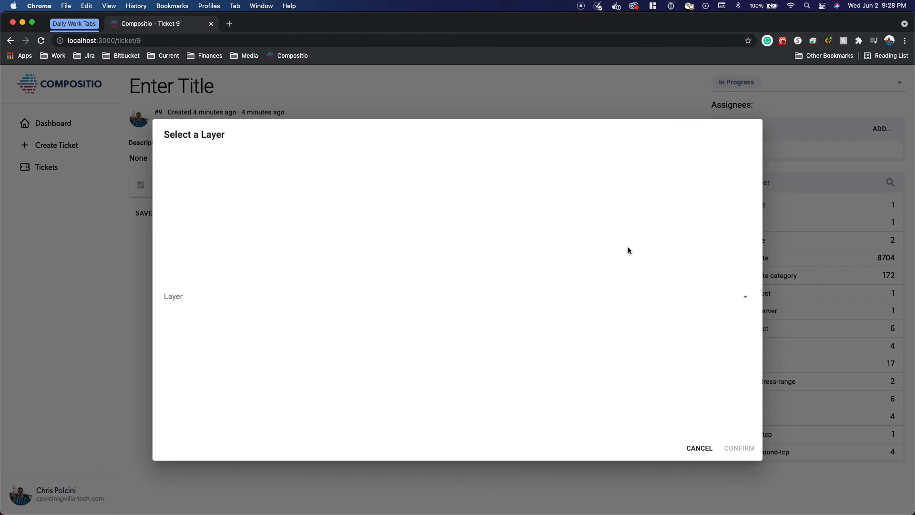
{"action": "left_click", "coordinate": [455, 304]}
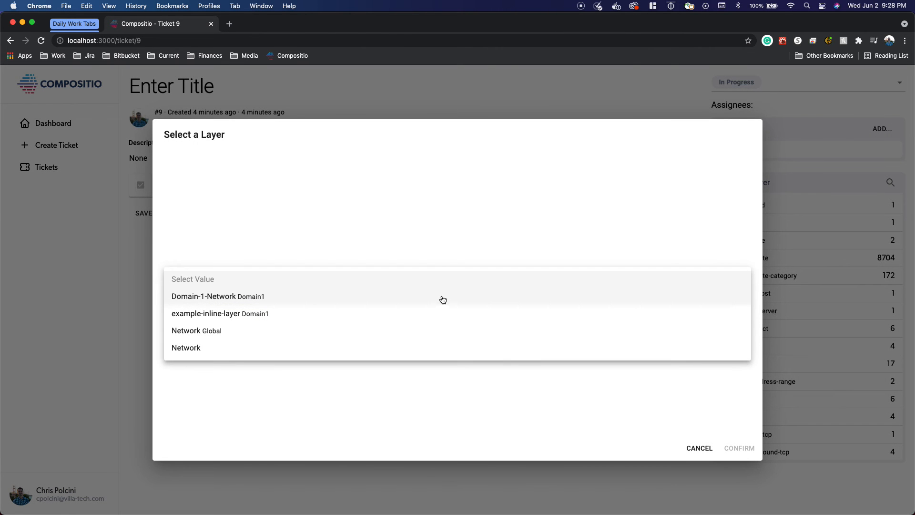
{"action": "left_click", "coordinate": [443, 299]}
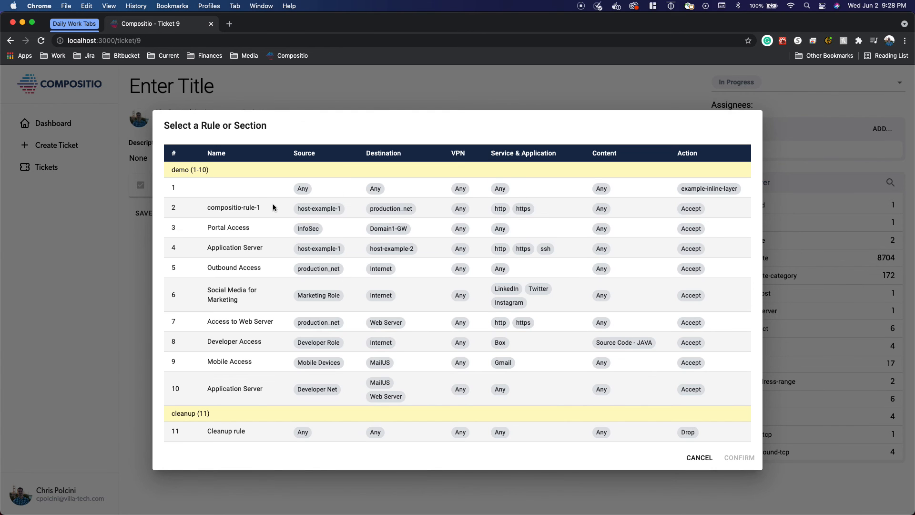
{"action": "left_click", "coordinate": [264, 208]}
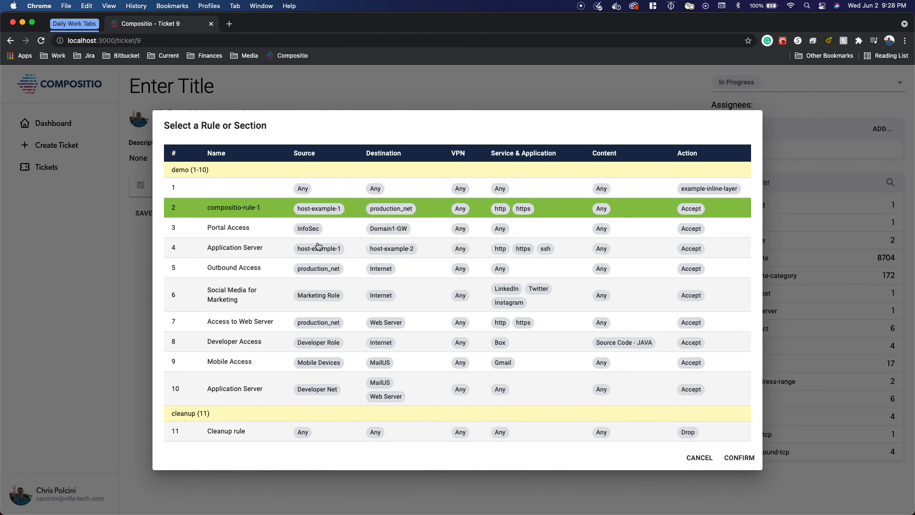
{"action": "left_click", "coordinate": [751, 458]}
- Open the host objects in the object explorer and drag host-1 into the rule's sources
{"action": "left_click", "coordinate": [737, 364]}
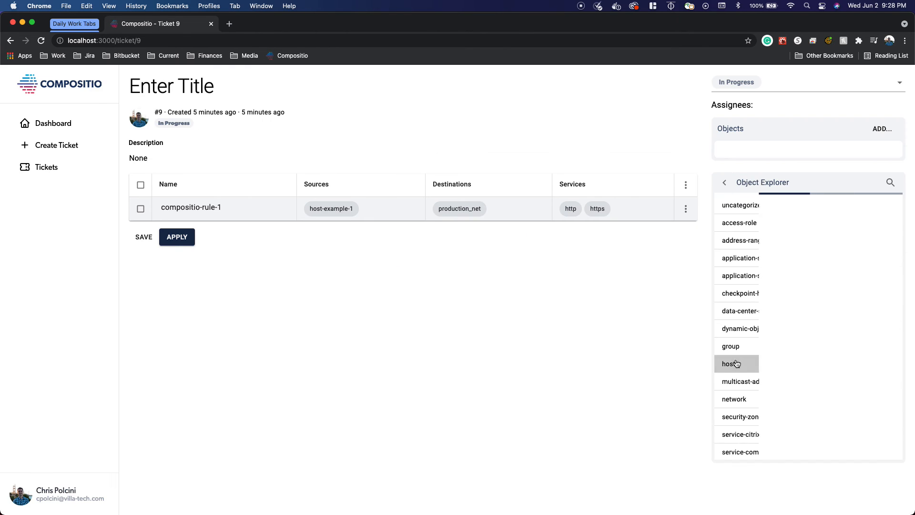
{"action": "left_click_drag", "start_coordinate": [732, 218], "coordinate": [403, 209]}
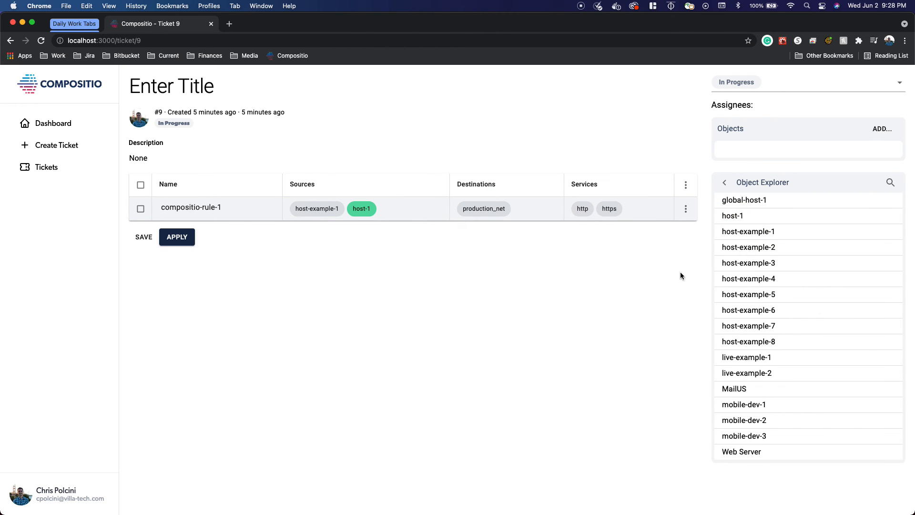
- Edit the host-example-6 object, setting its comments to "update!", and submit the change
{"action": "left_click", "coordinate": [742, 312]}
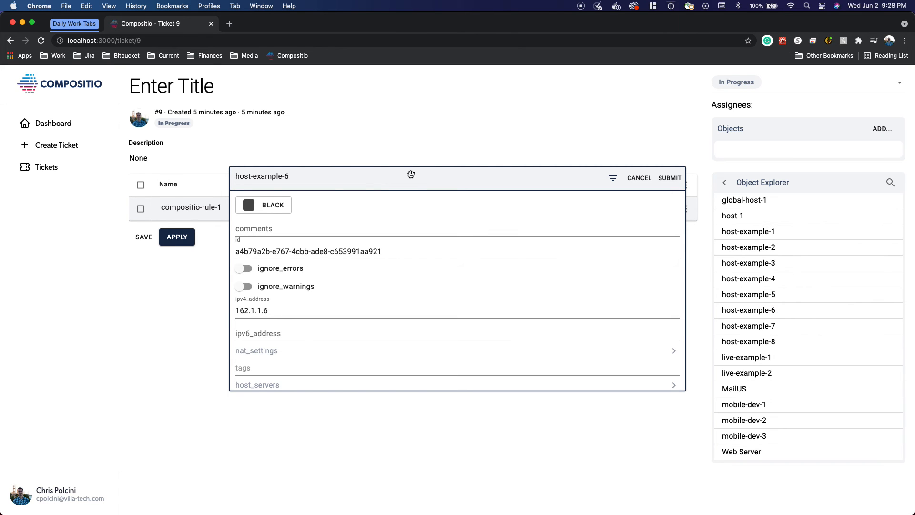
{"action": "left_click_drag", "start_coordinate": [410, 175], "coordinate": [392, 253]}
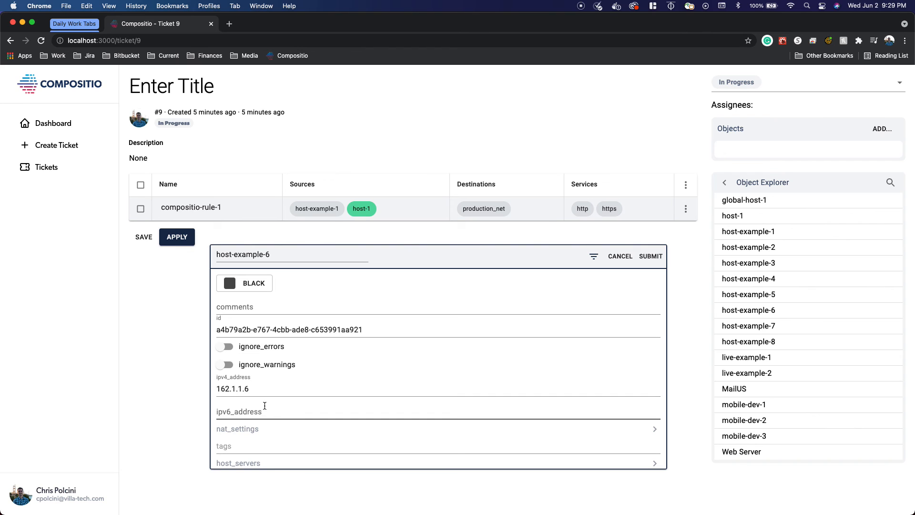
{"action": "left_click", "coordinate": [238, 311]}
{"action": "type", "text": "upda"}
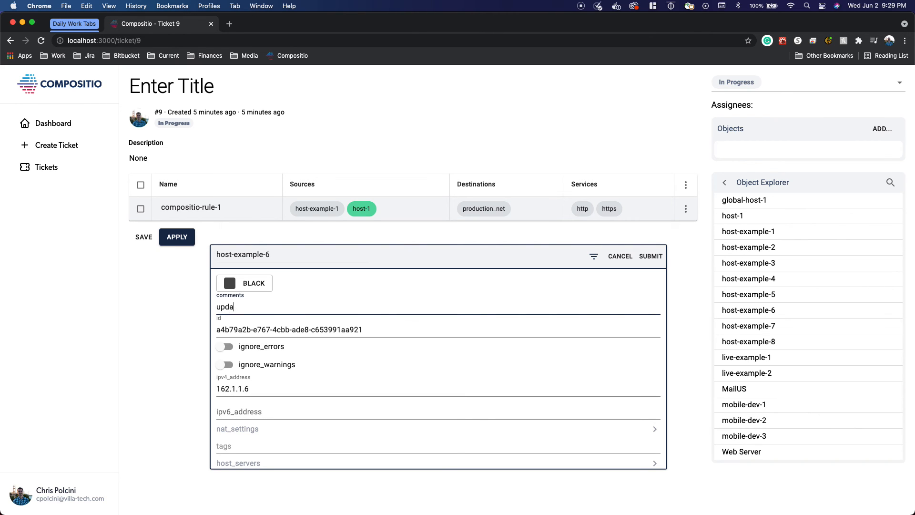
{"action": "type", "text": "te!"}
{"action": "left_click", "coordinate": [650, 256]}
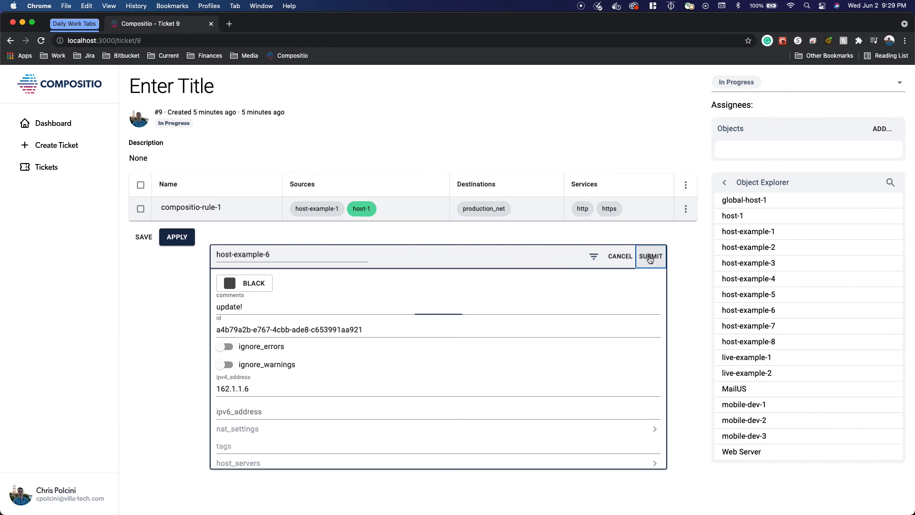
{"action": "mouse_move", "coordinate": [732, 159]}
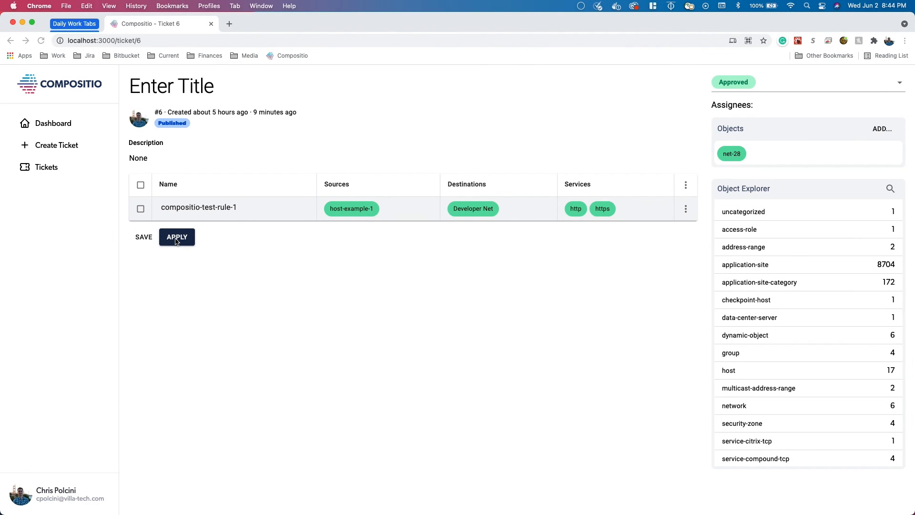
- Apply the ticket and read through the publish status output down to the plan summary
{"action": "left_click", "coordinate": [175, 242]}
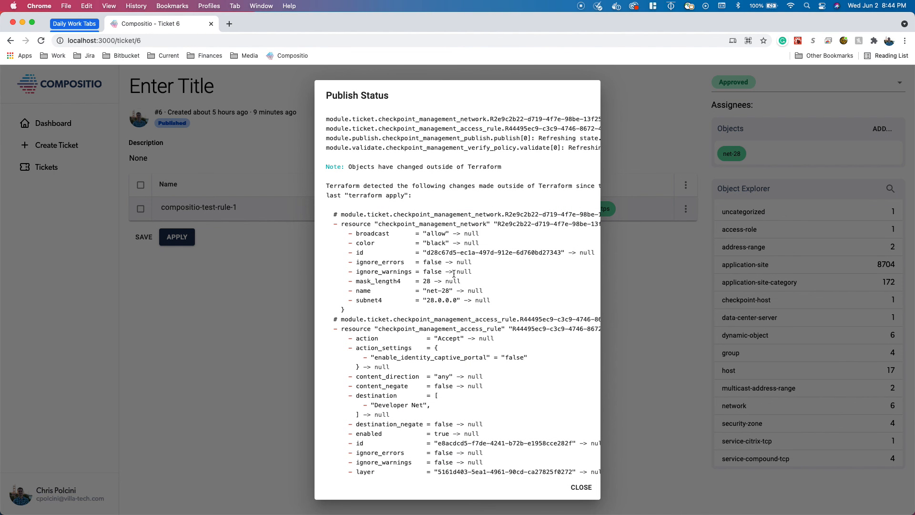
{"action": "scroll", "coordinate": [488, 224], "scroll_direction": "down", "scroll_amount": 2}
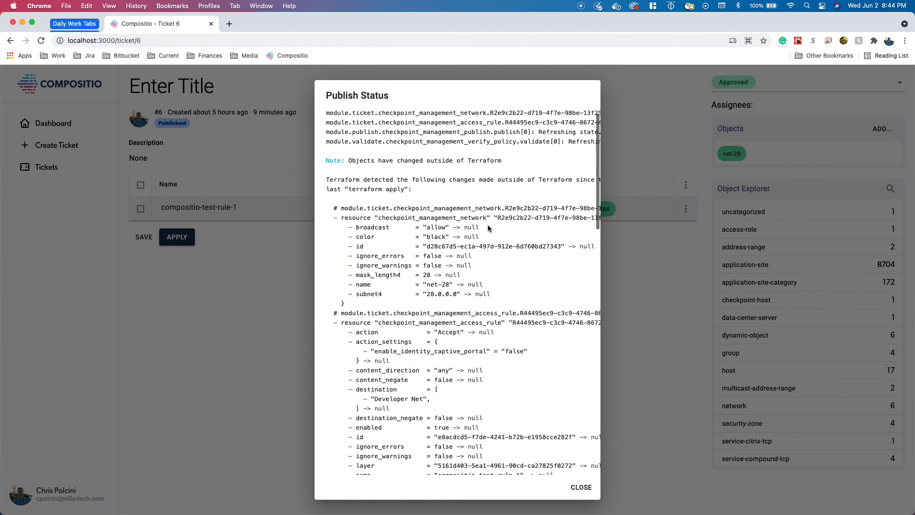
{"action": "scroll", "coordinate": [488, 232], "scroll_direction": "down", "scroll_amount": 10}
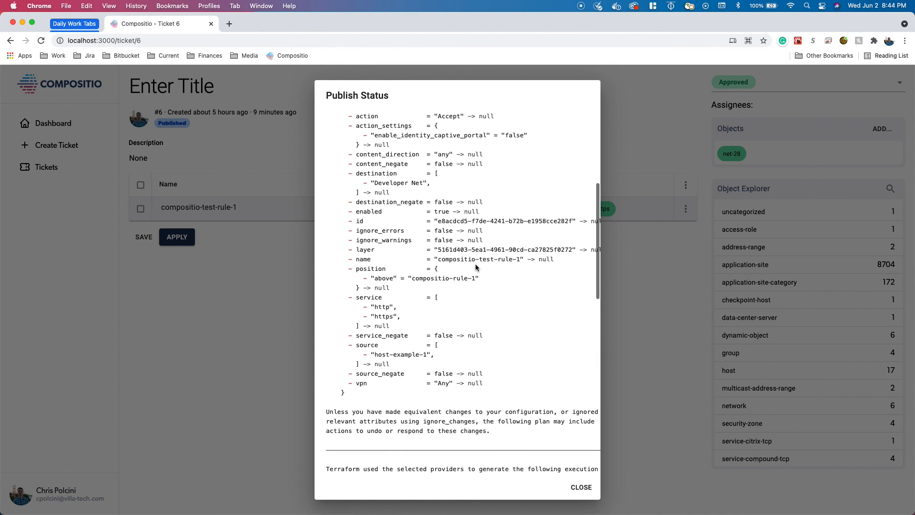
{"action": "scroll", "coordinate": [475, 266], "scroll_direction": "down", "scroll_amount": 10}
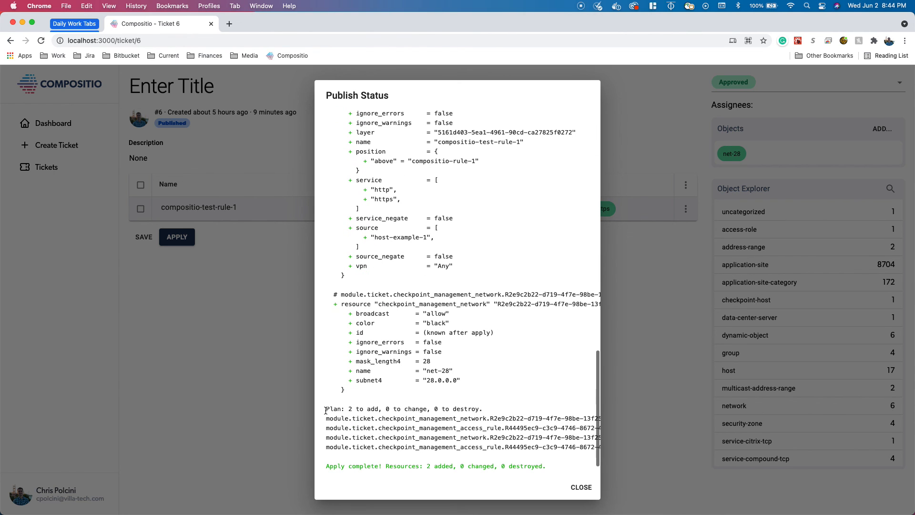
{"action": "left_click_drag", "start_coordinate": [326, 409], "coordinate": [483, 409]}
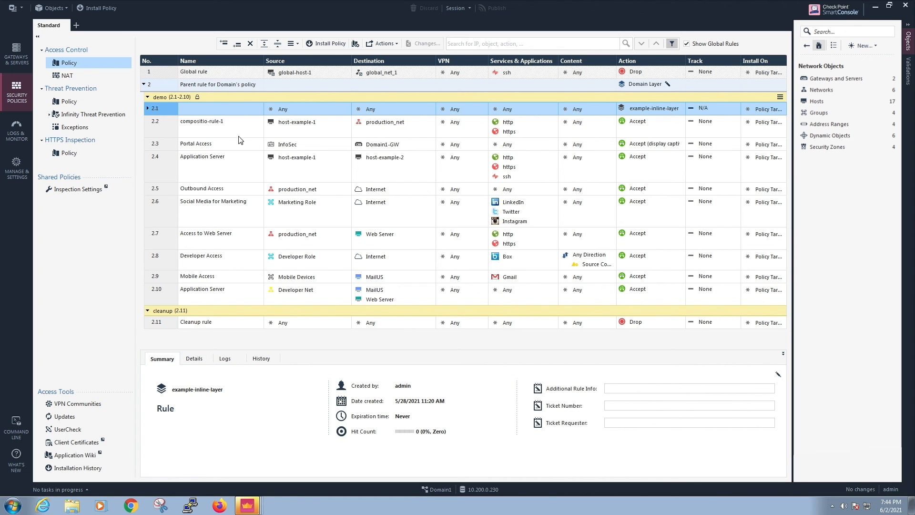
- Switch to SmartConsole and select the compositio-rule-1 rule in the access control policy
{"action": "left_click", "coordinate": [237, 134]}
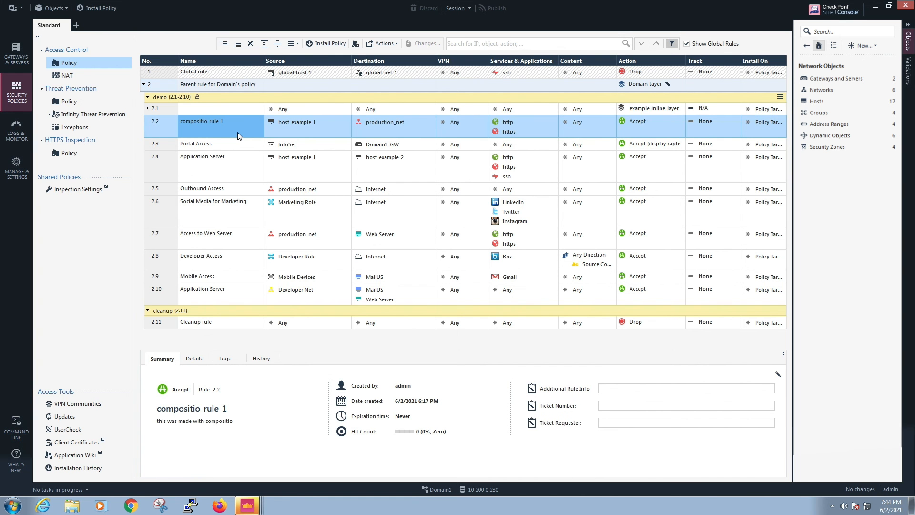